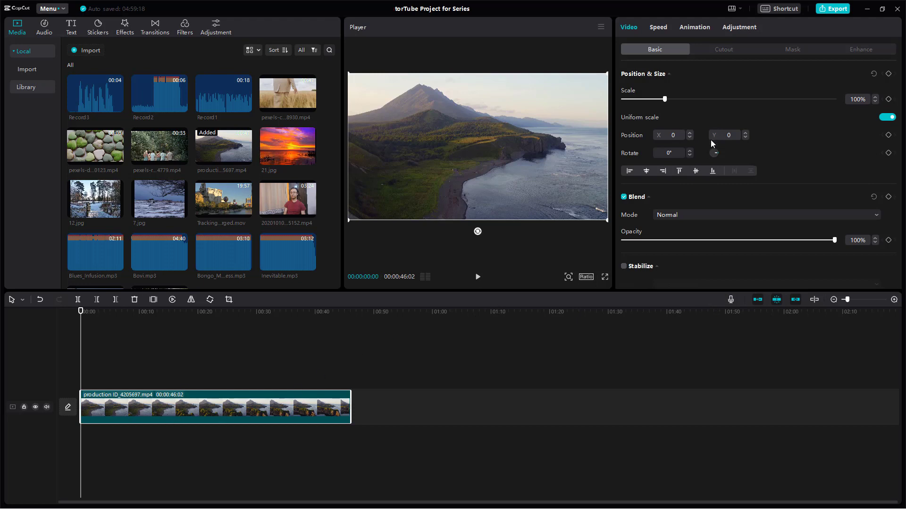
- Open the Curves adjustments for the landscape clip and enlarge the editing area to look over the brightness and colour curves
left_click(740, 27)
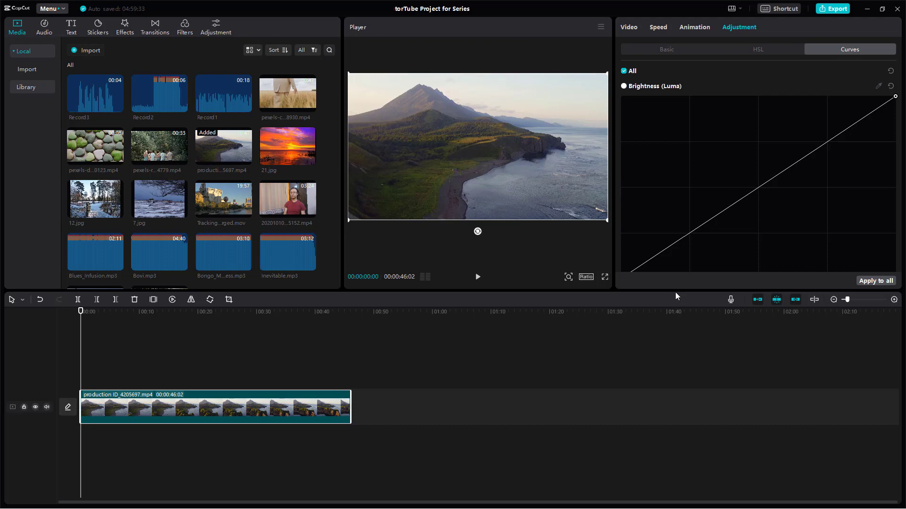
left_click_drag(669, 291, 669, 335)
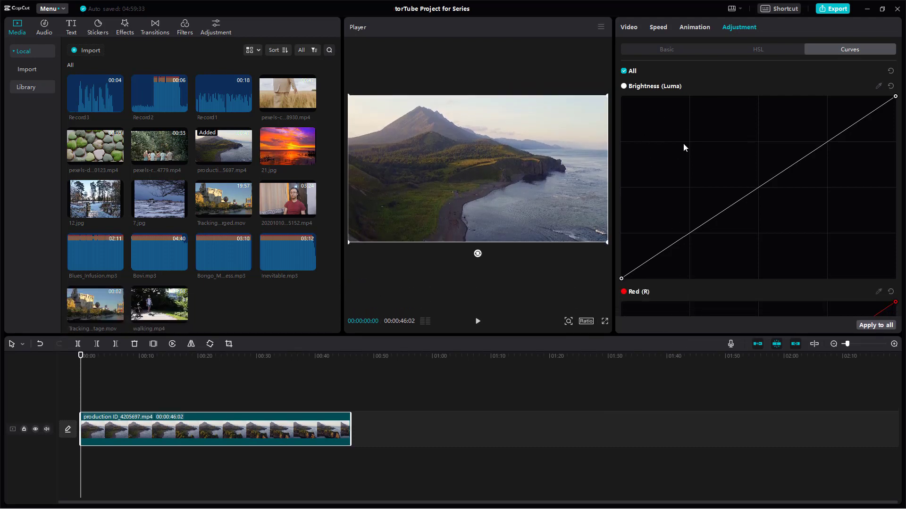
scroll(681, 126, "down", 10)
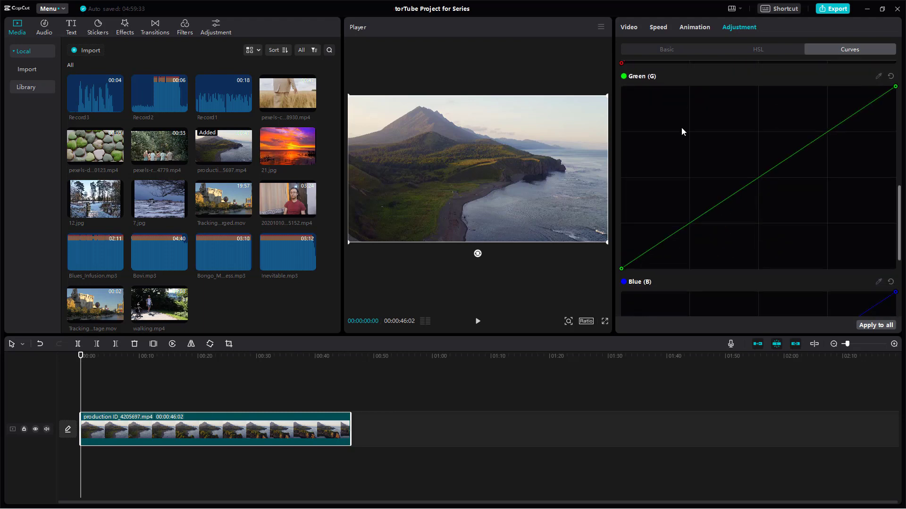
scroll(680, 132, "up", 10)
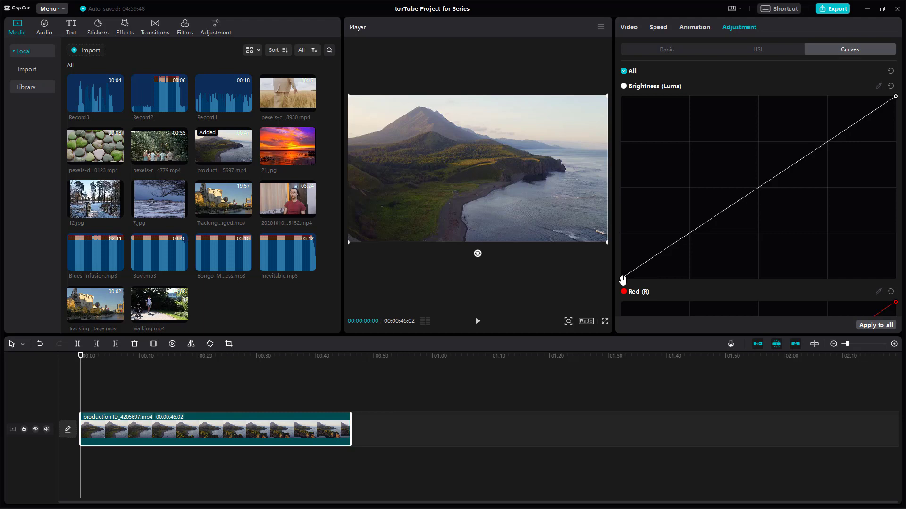
- Shift the Brightness curve's white point slightly inward and add three points: a central midpoint, slightly lowered shadows and strongly lowered highlights
left_click_drag(622, 280, 572, 282)
mouse_move(896, 97)
left_mouse_down()
mouse_move(893, 198)
mouse_move(890, 96)
left_mouse_up()
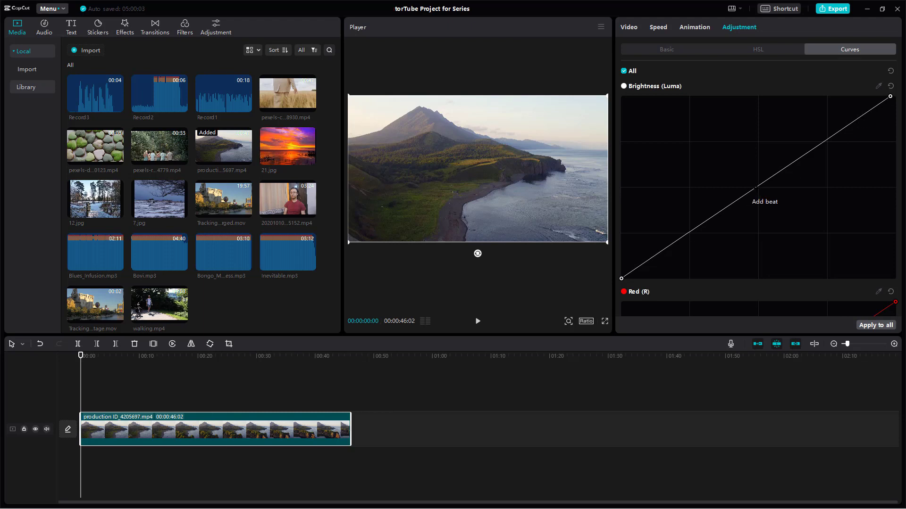
left_click(755, 193)
mouse_move(759, 189)
left_mouse_down()
mouse_move(757, 162)
mouse_move(757, 218)
mouse_move(758, 167)
mouse_move(758, 192)
mouse_move(760, 185)
left_mouse_up()
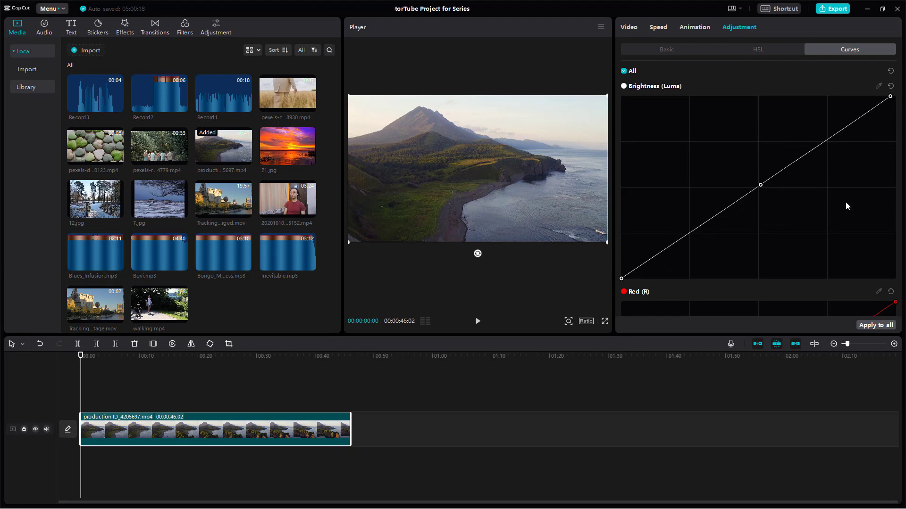
mouse_move(760, 183)
left_mouse_down()
mouse_move(759, 168)
mouse_move(755, 189)
left_mouse_up()
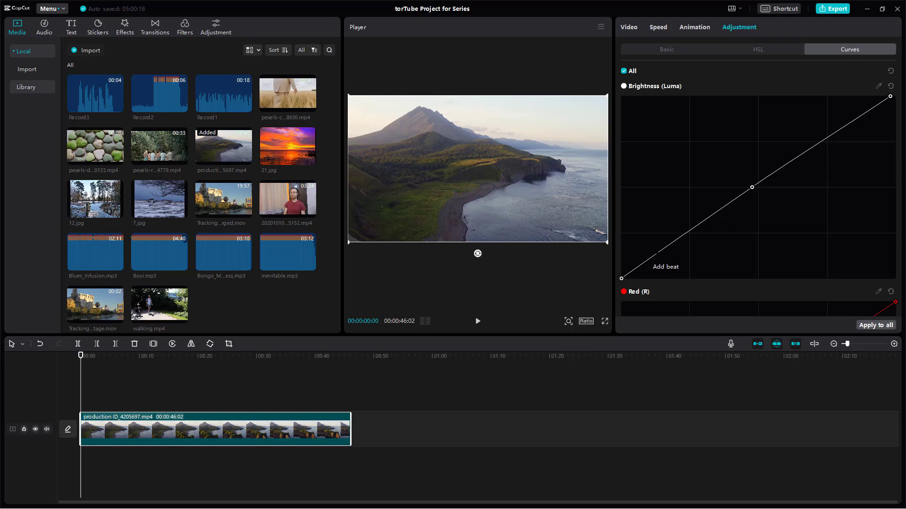
mouse_move(658, 255)
left_mouse_down()
mouse_move(659, 264)
mouse_move(660, 247)
mouse_move(662, 263)
left_mouse_up()
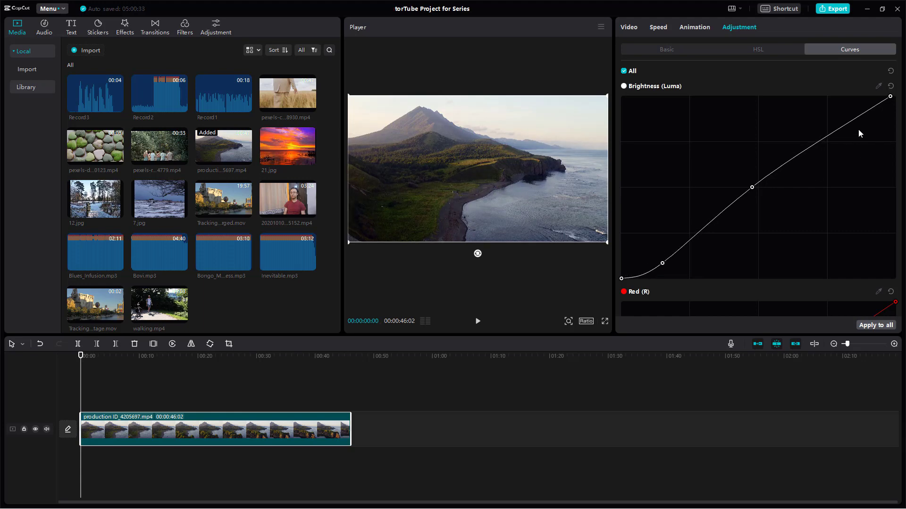
mouse_move(832, 134)
left_mouse_down()
mouse_move(831, 117)
mouse_move(829, 170)
left_mouse_up()
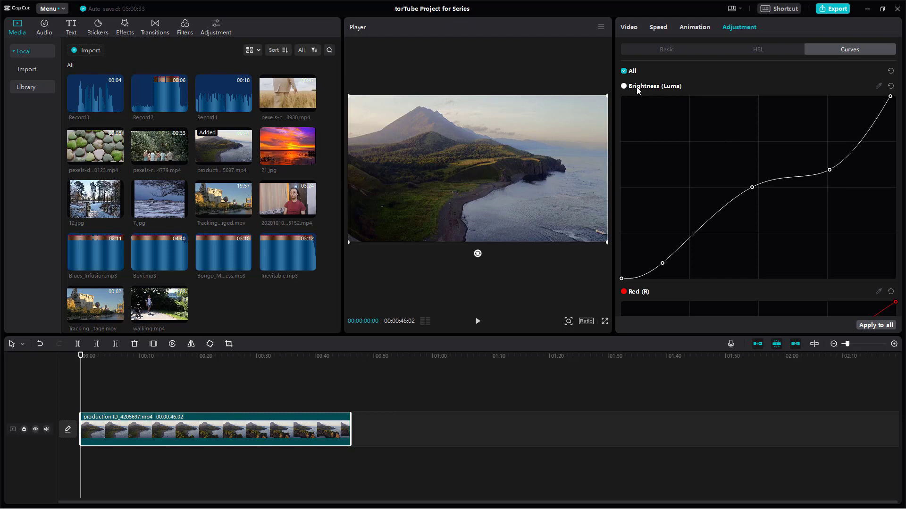
- Delete the Brightness curve's midpoint and place a new one near the centre of the grid
double_click(752, 188)
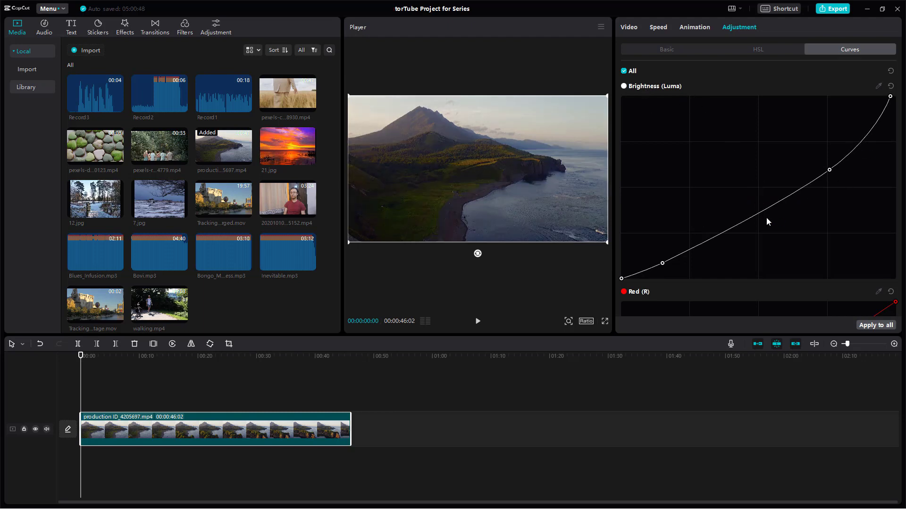
left_click(758, 209)
left_click_drag(758, 209, 753, 187)
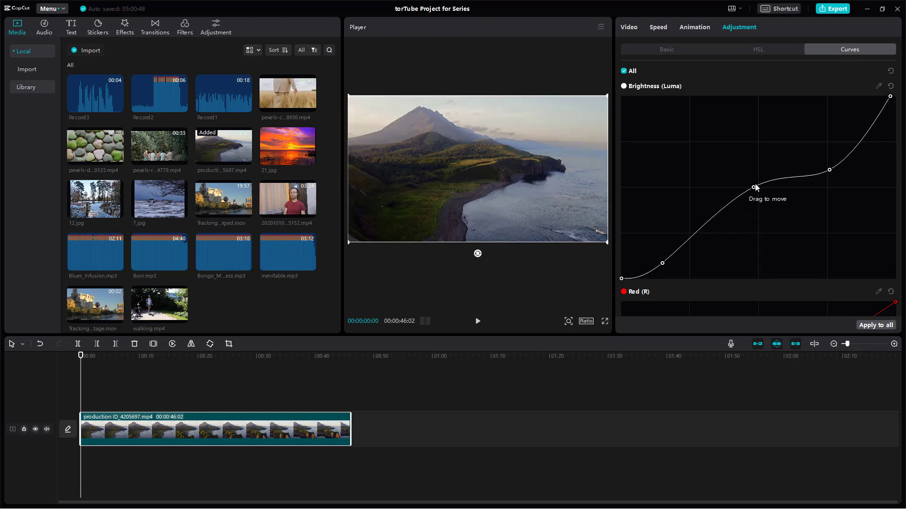
- Sample the central hillside and the dark lower slope from the preview to add two matching points on the Brightness curve
left_click(879, 86)
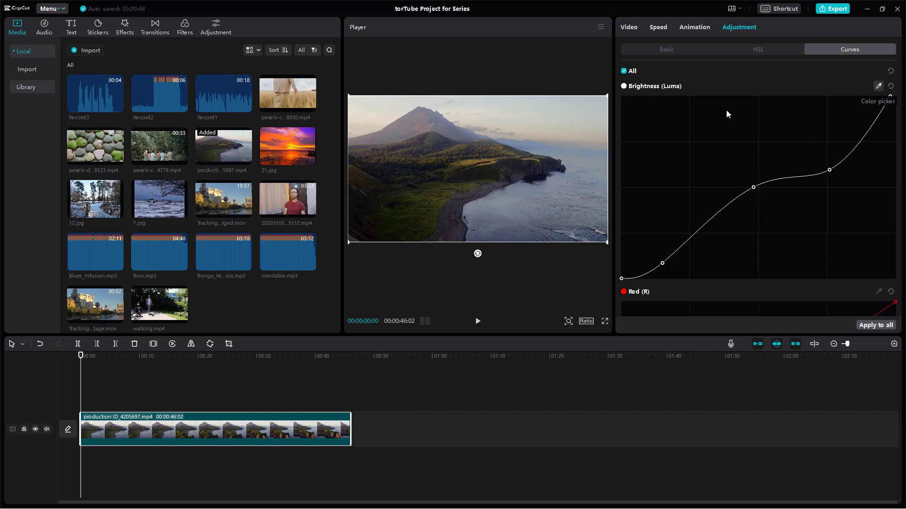
left_click(460, 163)
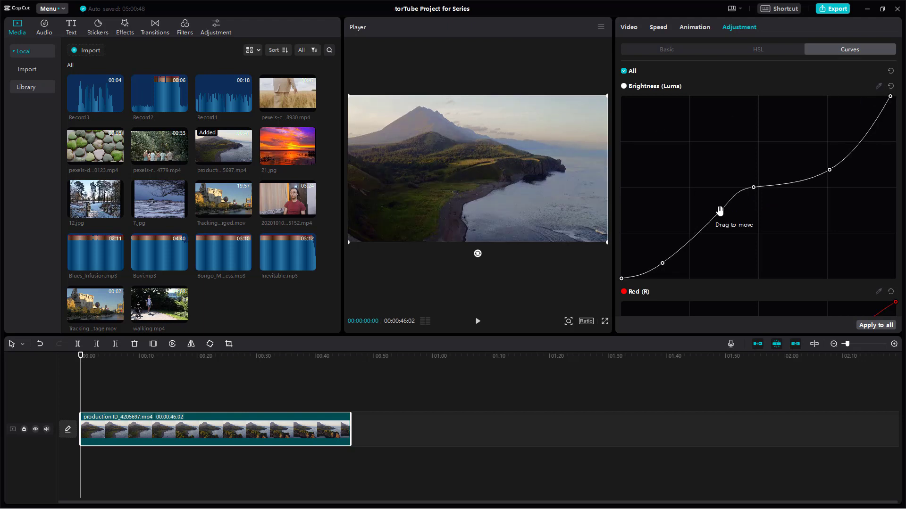
mouse_move(720, 208)
left_mouse_down()
mouse_move(720, 199)
mouse_move(720, 207)
left_mouse_up()
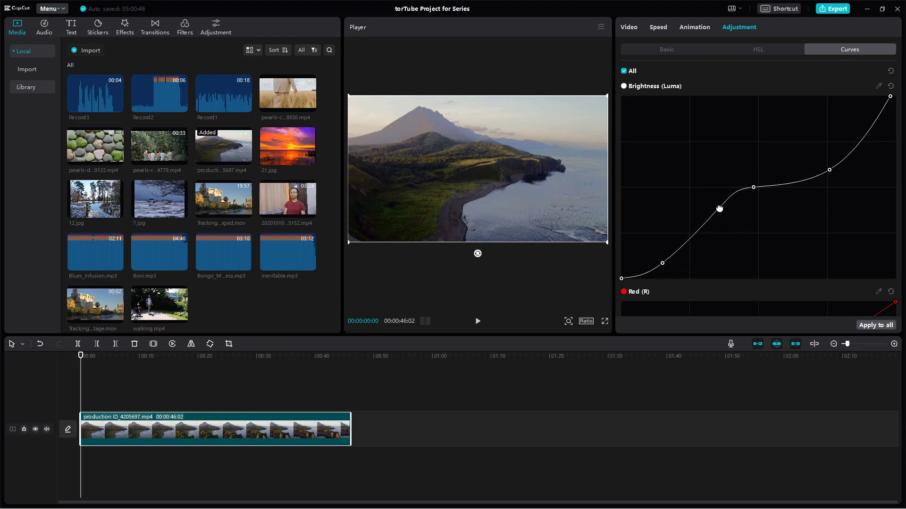
left_click(389, 198)
left_click_drag(670, 256, 673, 257)
- Shape the Red curve with a point just below the middle, slightly raised shadows and slightly lowered highlights
scroll(837, 180, "down", 5)
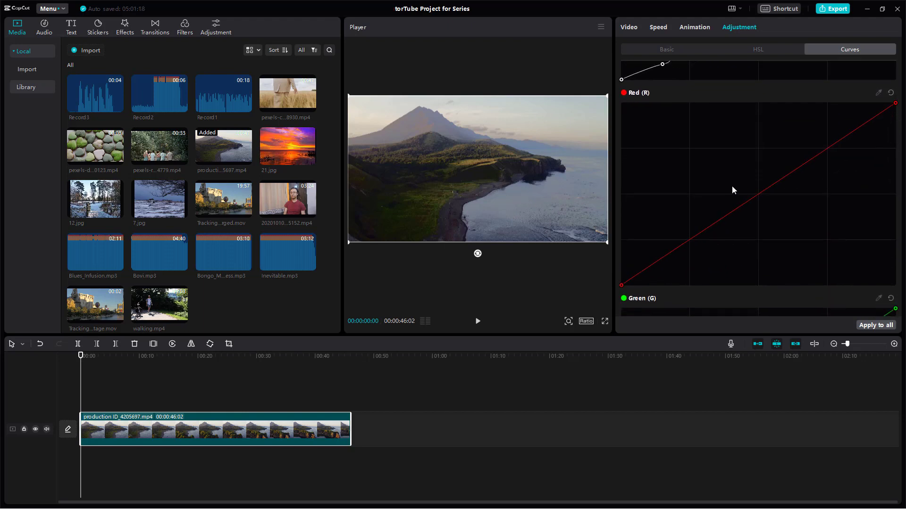
left_click(697, 235)
left_click_drag(697, 235, 727, 215)
left_click_drag(655, 264, 656, 254)
left_click_drag(845, 136, 845, 146)
- Raise the Green curve's midtones slightly and pull its shadows slightly below the diagonal
scroll(833, 192, "down", 7)
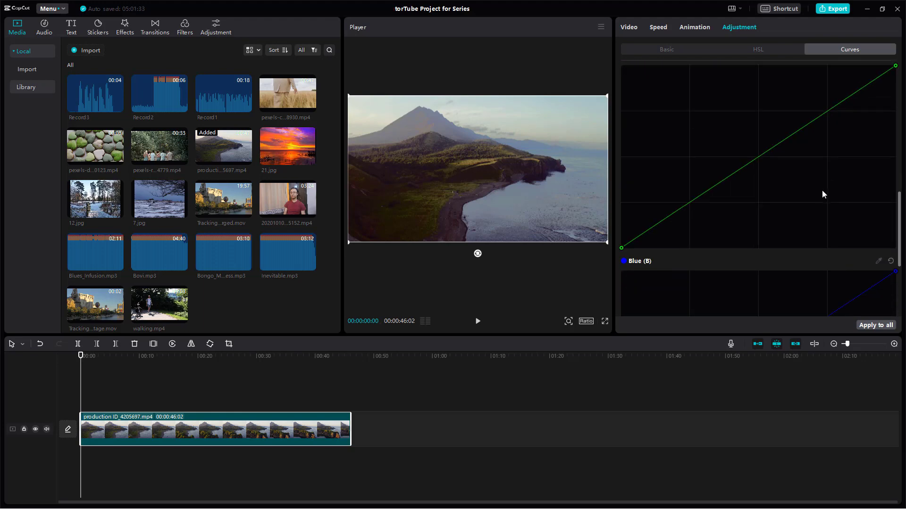
scroll(770, 189, "up", 5)
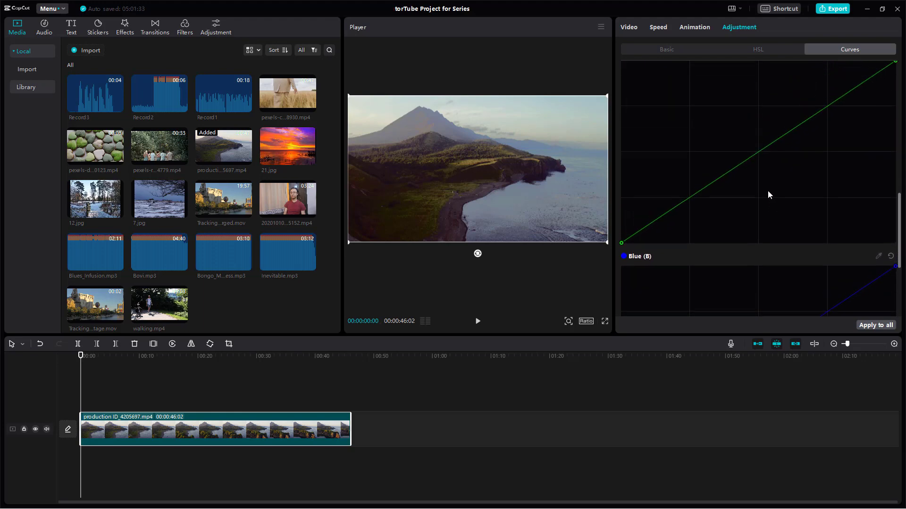
left_click_drag(758, 188, 758, 180)
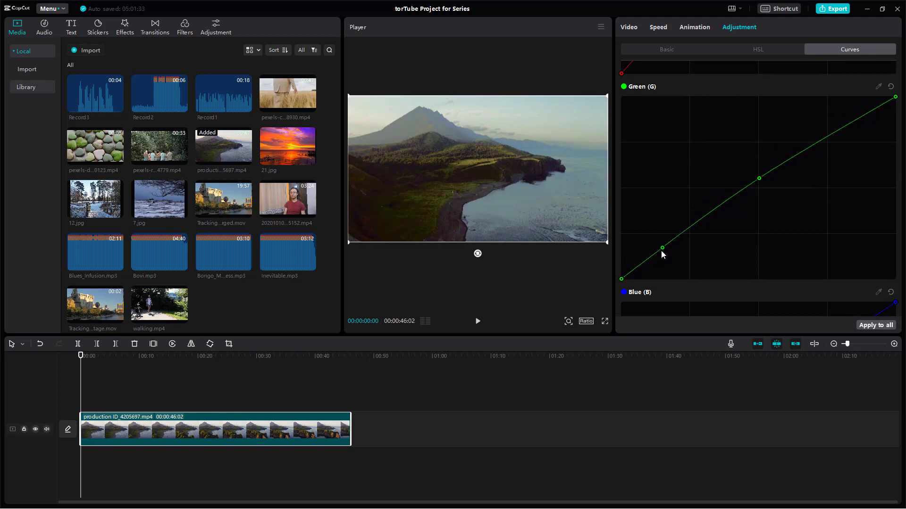
left_click_drag(662, 247, 666, 257)
- Anchor the Blue curve with points in the shadows and midtones, and raise its highlights almost to the maximum
scroll(756, 192, "down", 5)
left_click(687, 244)
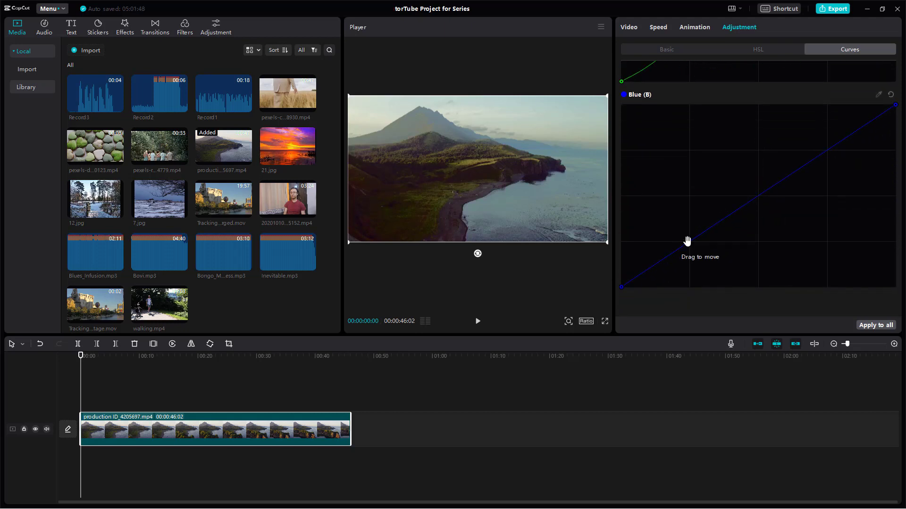
left_click(766, 191)
left_click_drag(840, 140, 833, 109)
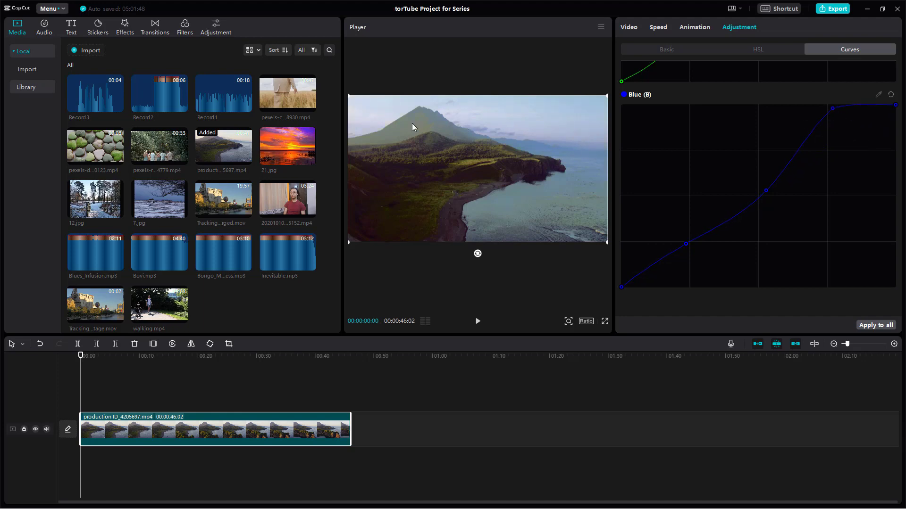
- Append the forest walk clip pexels-ron-lach-10484779.mp4 after the landscape clip and preview the timeline at 00:00:53:06
left_click_drag(183, 359, 237, 367)
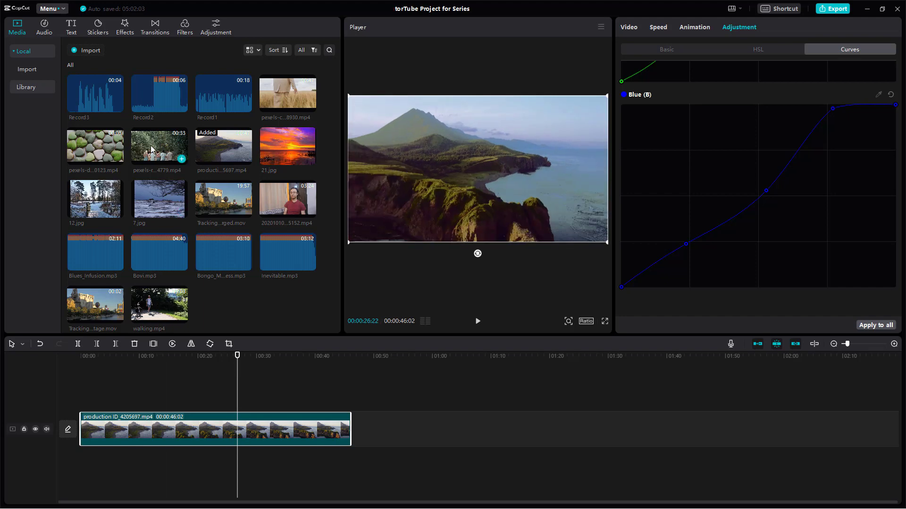
left_click_drag(153, 159, 388, 434)
left_click(392, 357)
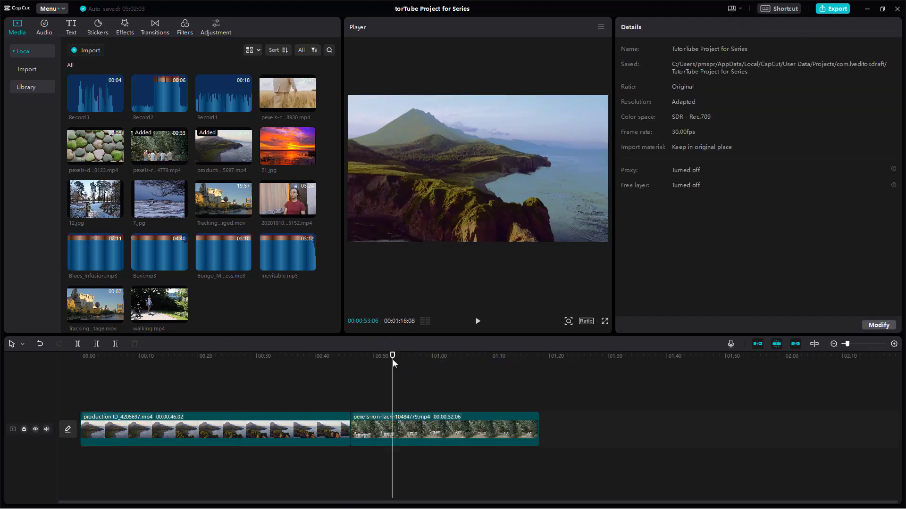
- Apply the landscape clip's curve adjustments to all clips and return the playhead to 00:00:35:05
left_click(283, 431)
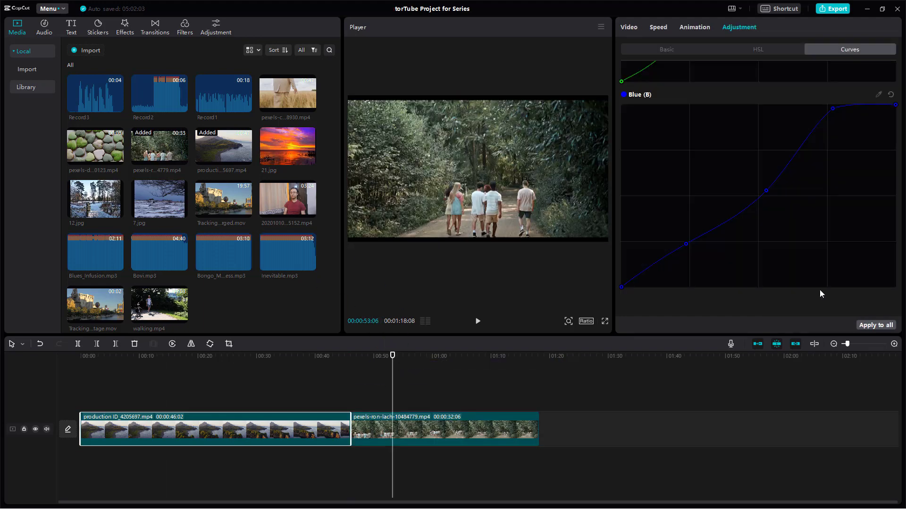
left_click(863, 327)
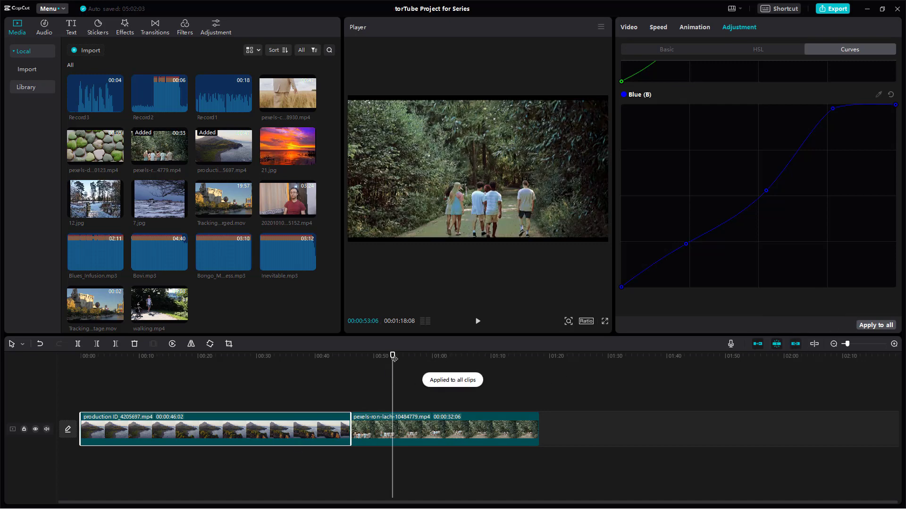
left_click_drag(393, 357, 287, 367)
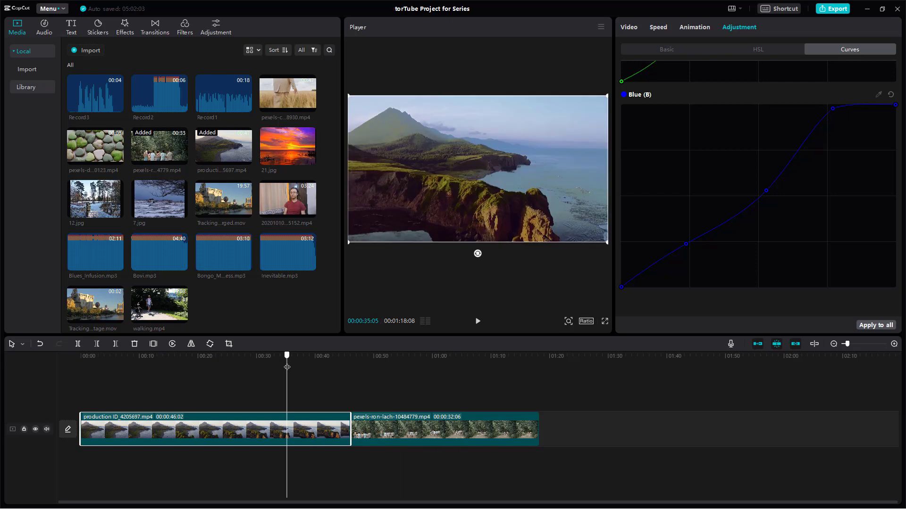